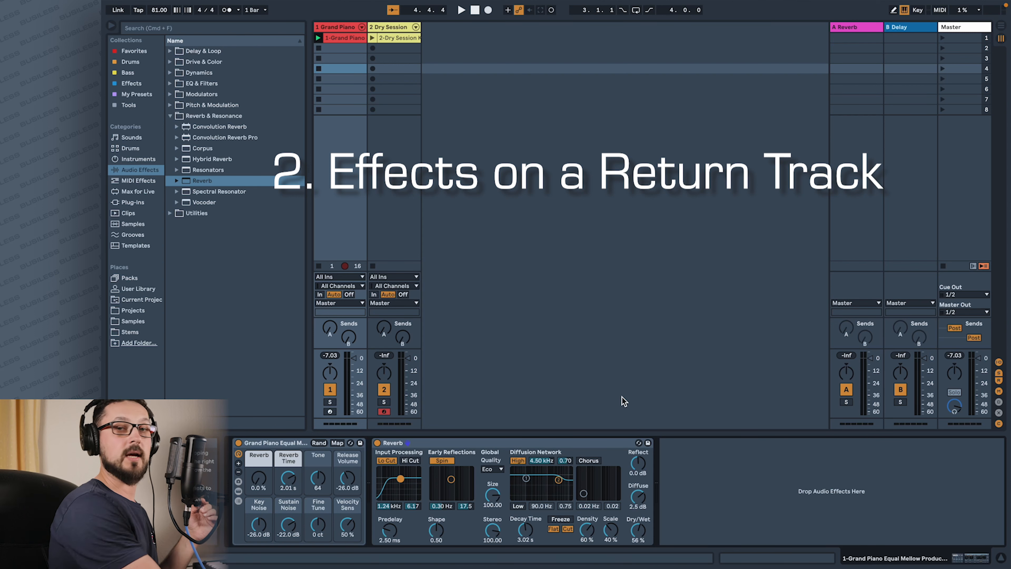
- Inspect the effect devices on the A Reverb and B Delay return tracks
click(848, 27)
click(900, 27)
click(852, 27)
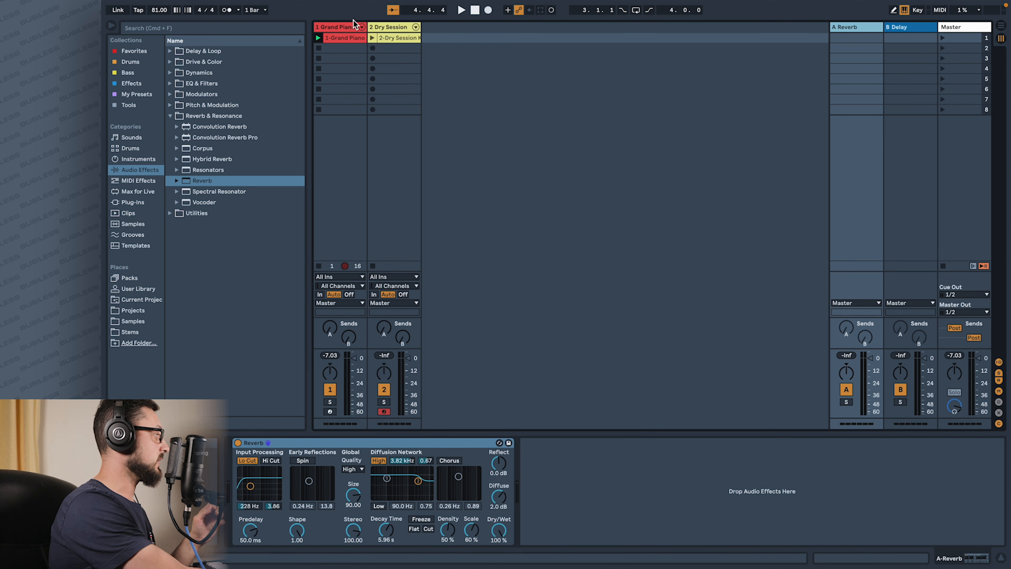
- Remove the Reverb effect from the Grand Piano track and start playback to hear the piano without it
click(353, 29)
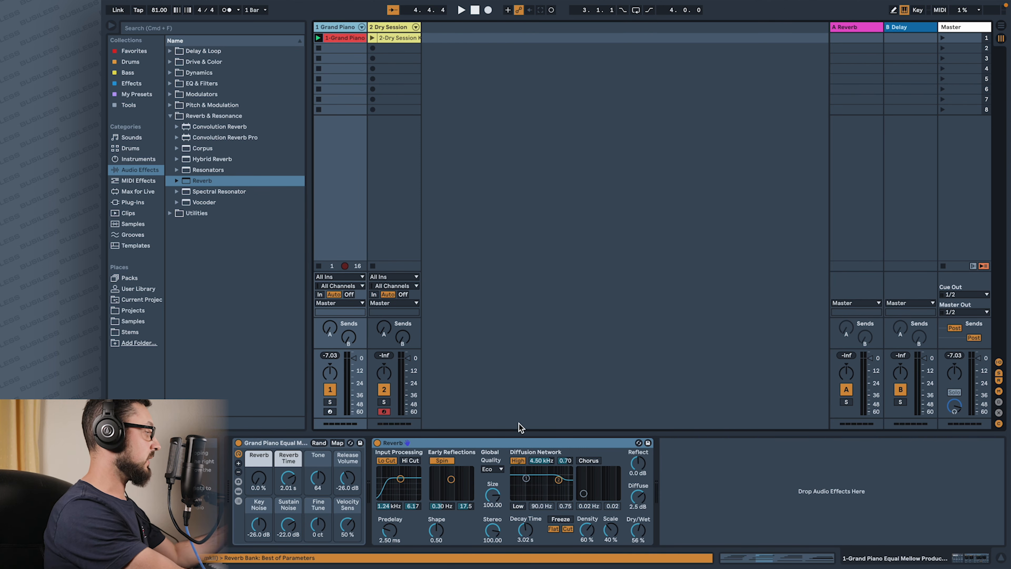
click(518, 442)
key(Delete)
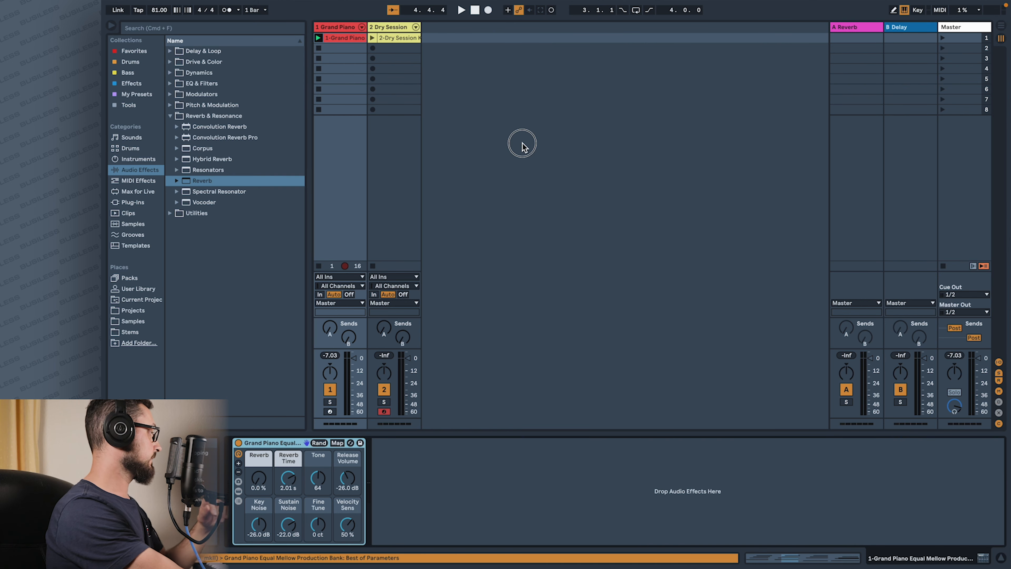
click(352, 28)
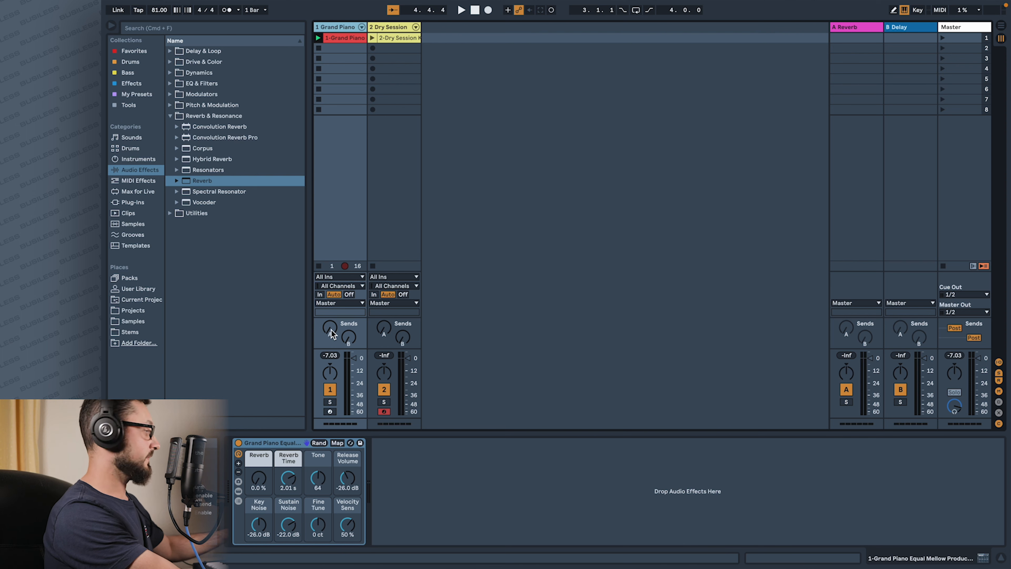
key(space)
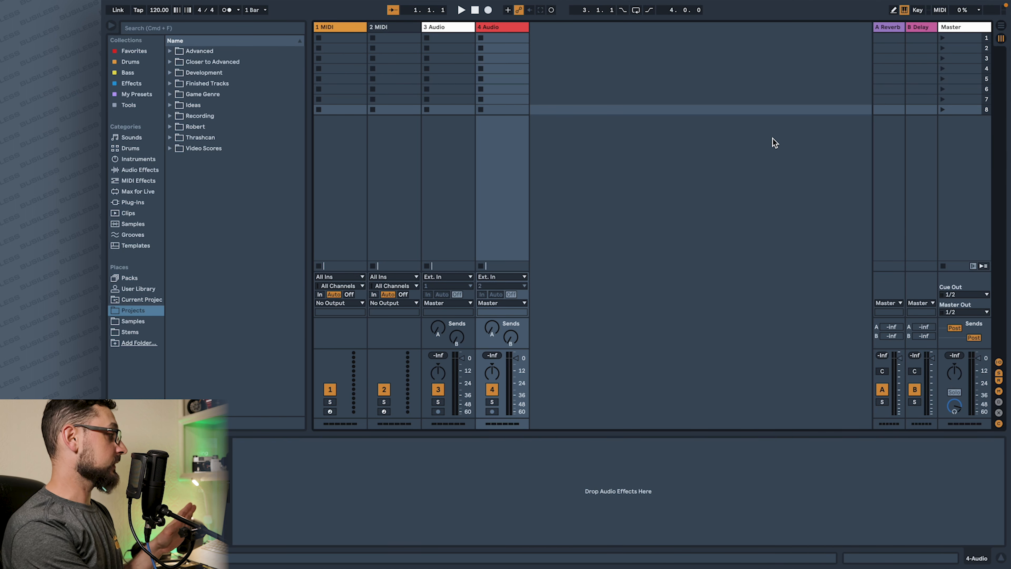
- Insert two new return tracks after the A Reverb and B Delay returns
right_click(829, 142)
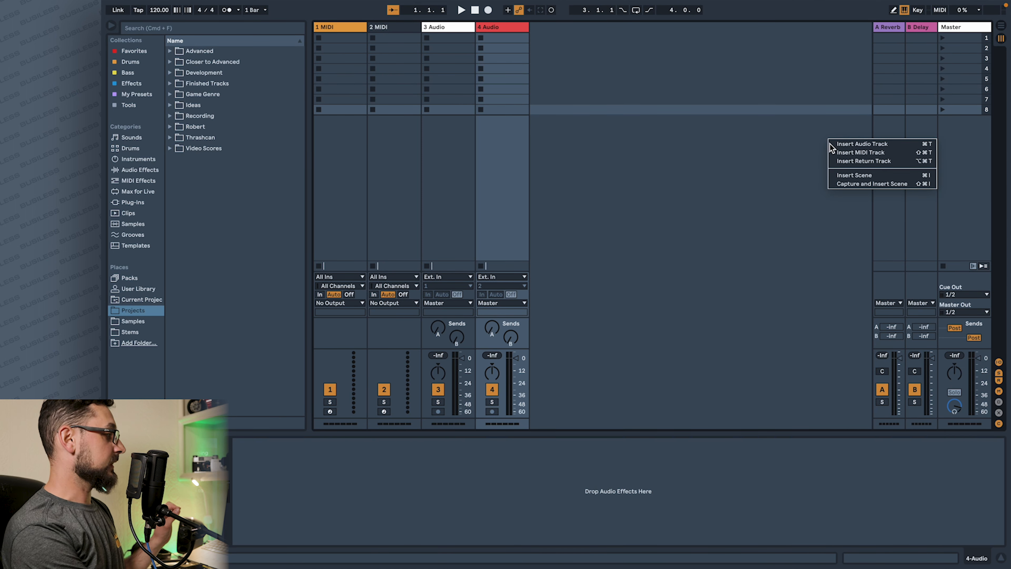
click(883, 162)
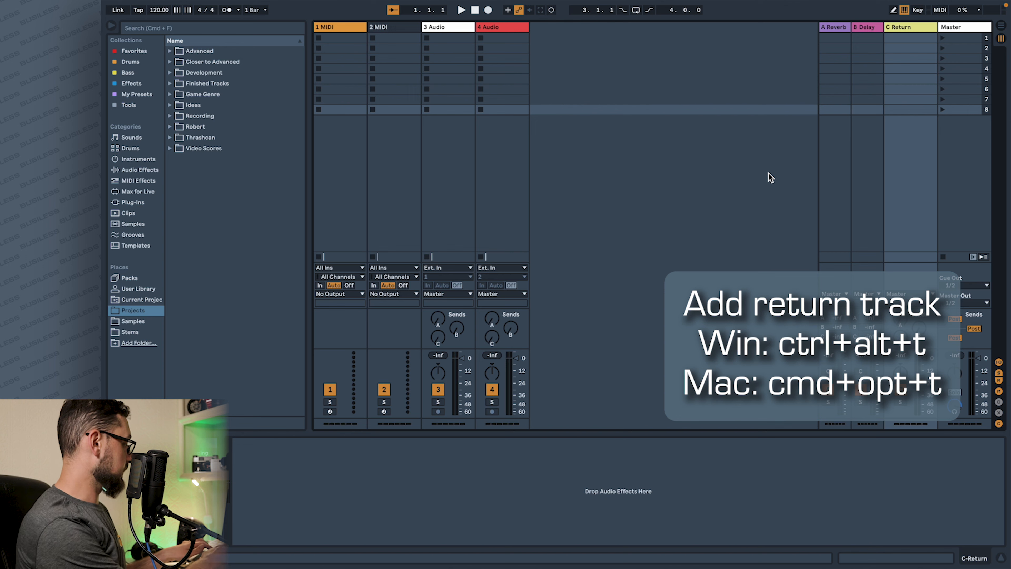
key(super+alt+t)
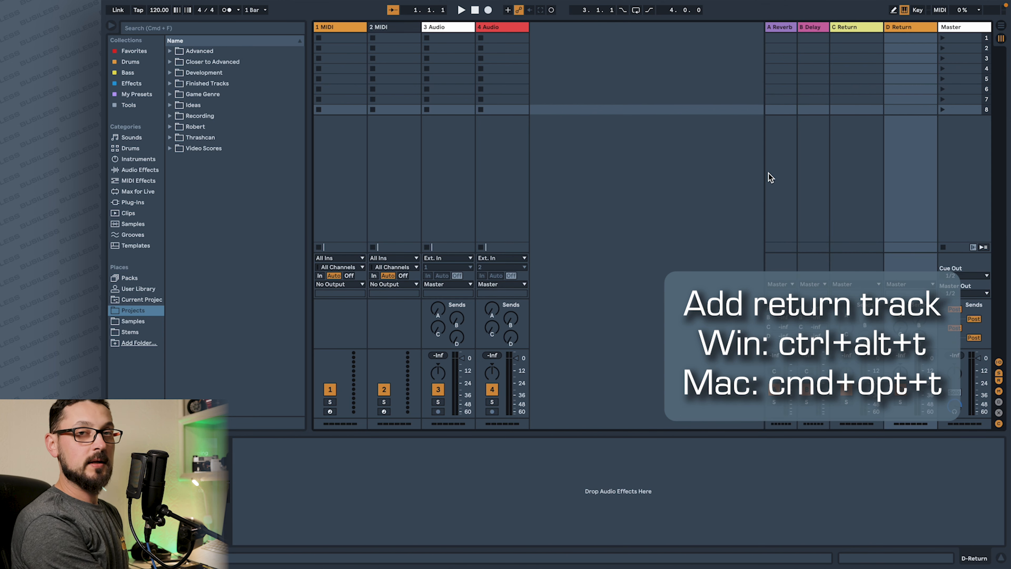
- Add an EQ Eight from the EQ & Filters audio effects to the C Return track
click(853, 30)
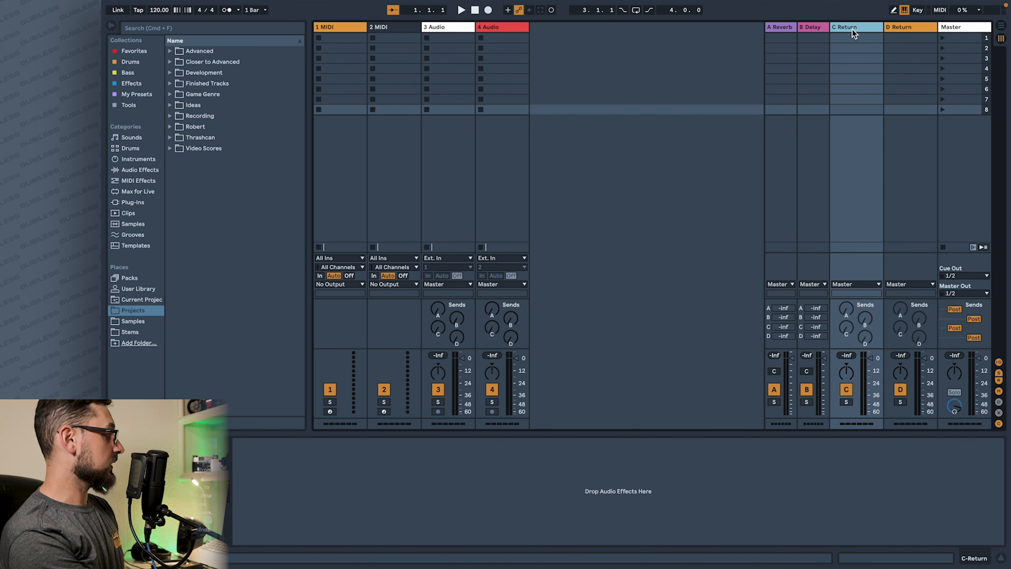
click(129, 169)
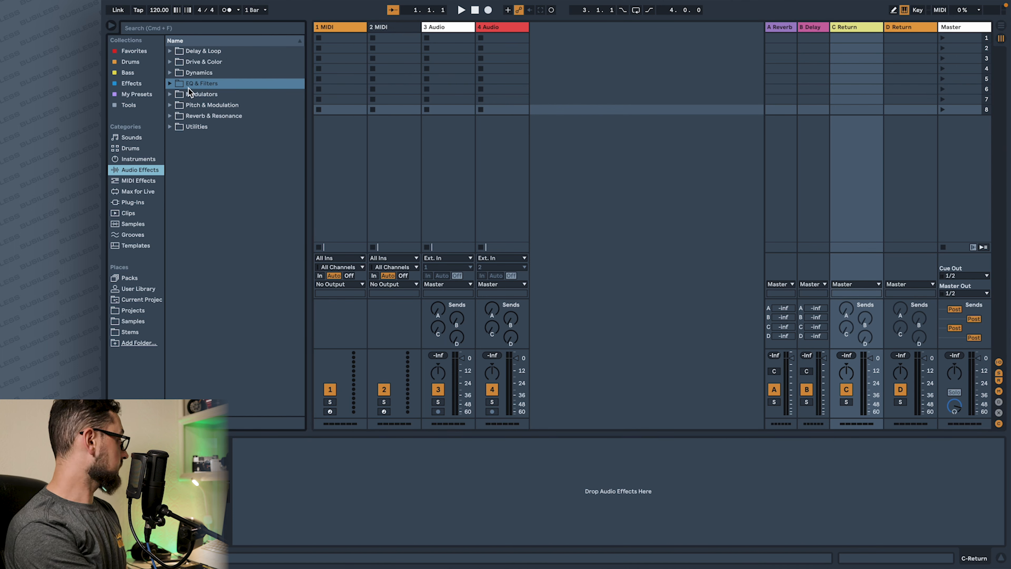
click(170, 84)
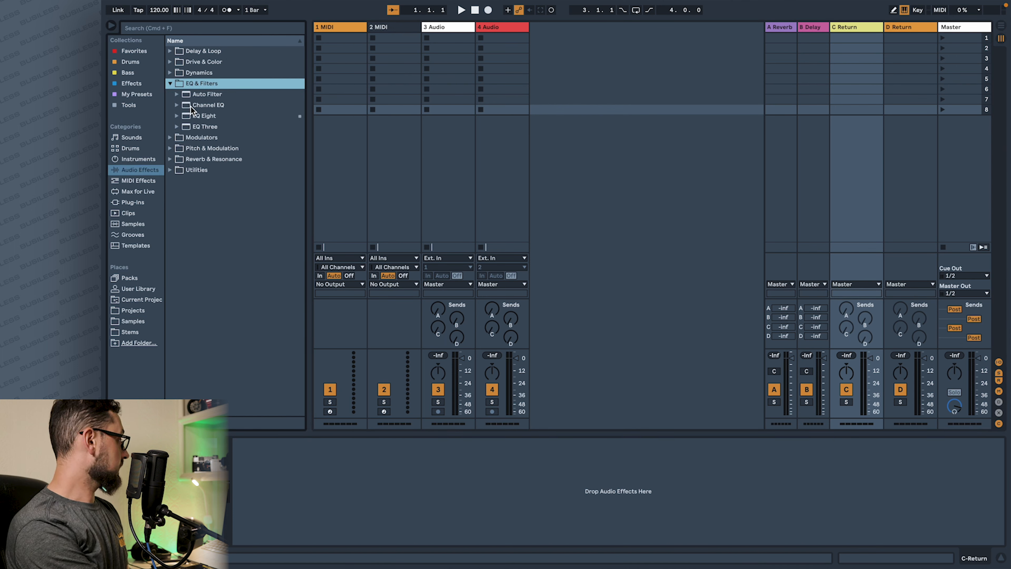
drag(192, 114, 231, 130)
drag(308, 447, 305, 442)
- Add Hybrid Reverb and Reverb after the EQ Eight on return track C
click(171, 158)
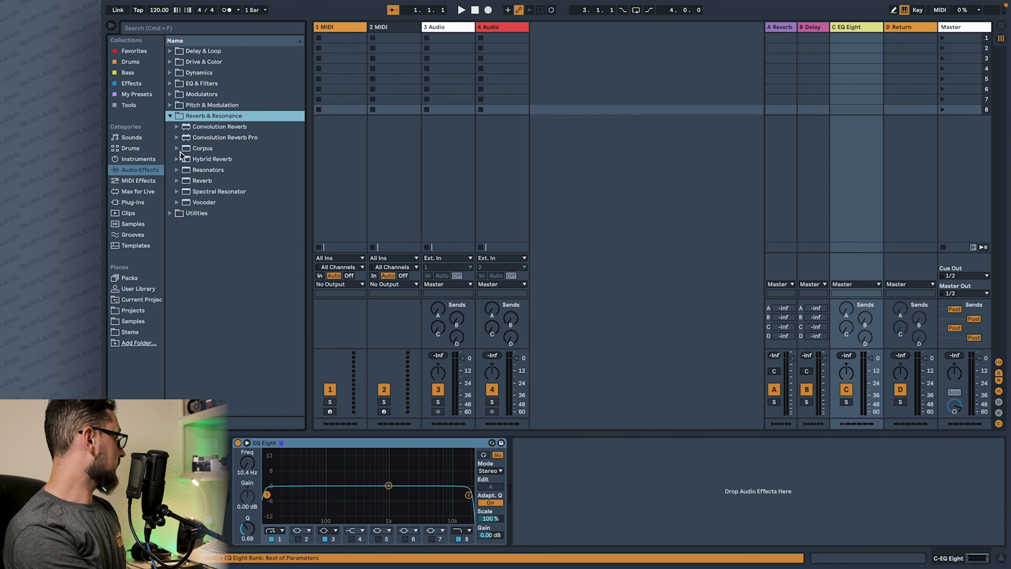
drag(191, 161, 591, 493)
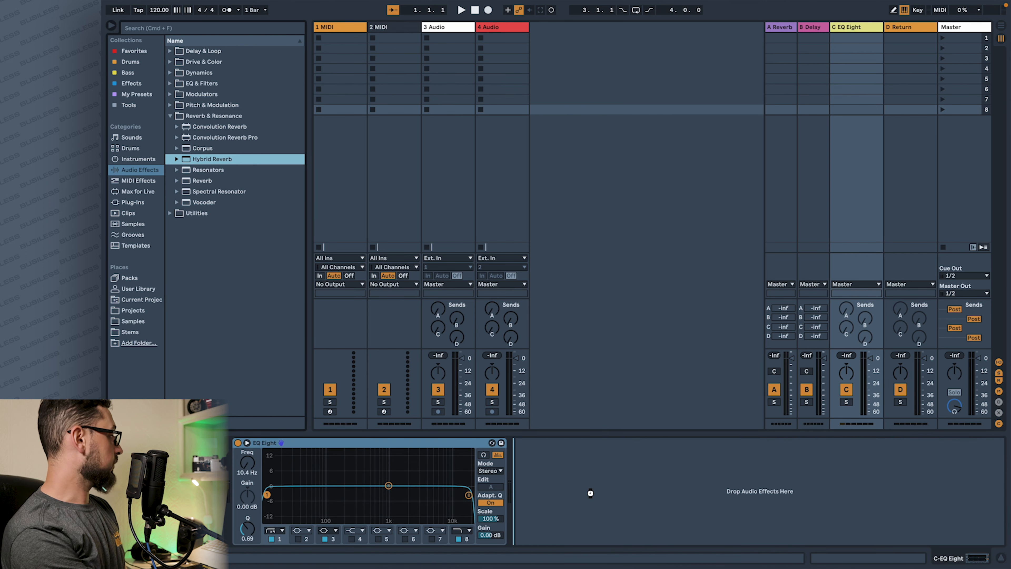
click(179, 182)
drag(891, 461, 897, 457)
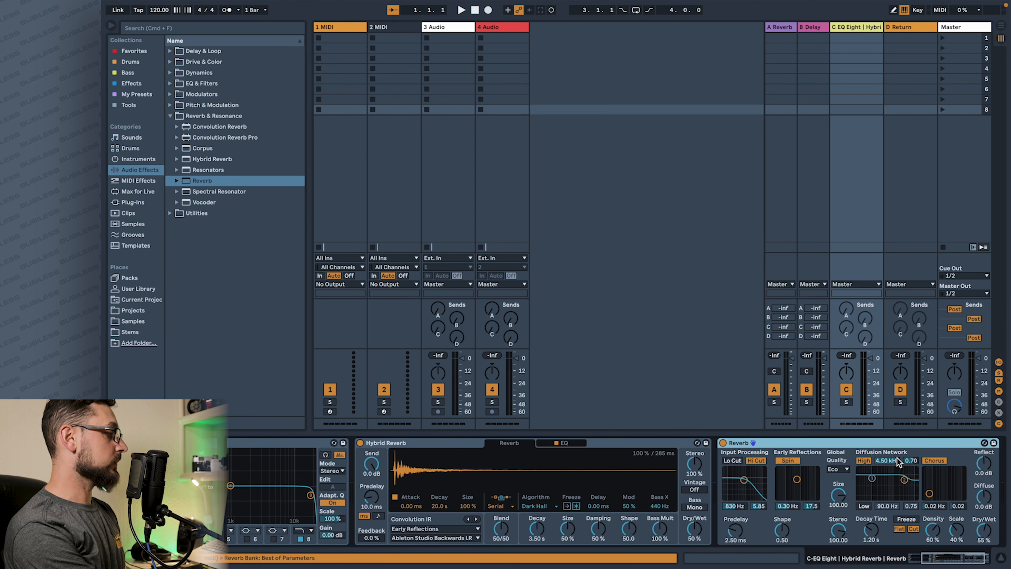
- Add the Erosion effect from Drive & Color to the end of return track C's device chain
click(171, 73)
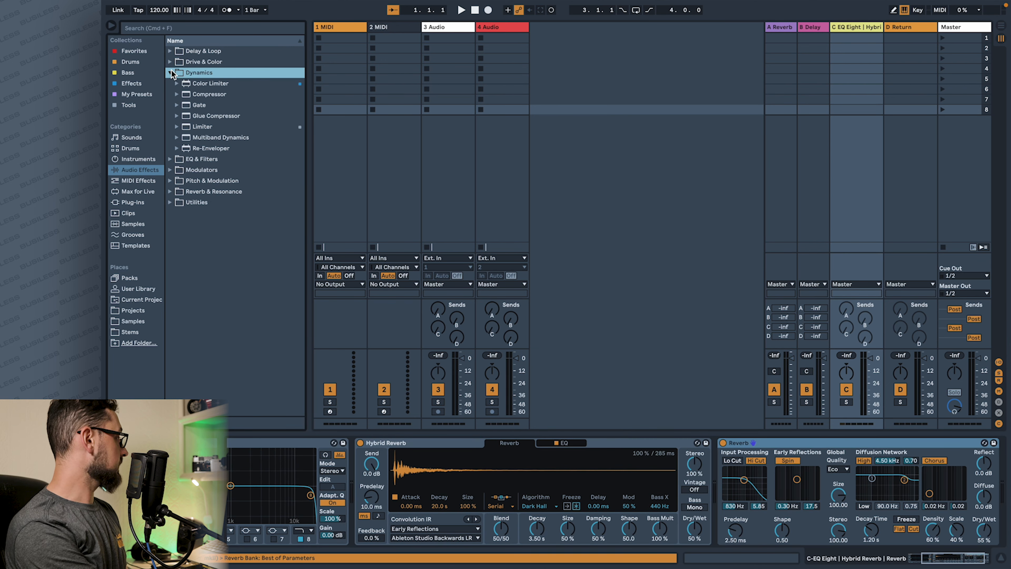
click(170, 63)
drag(206, 117, 969, 490)
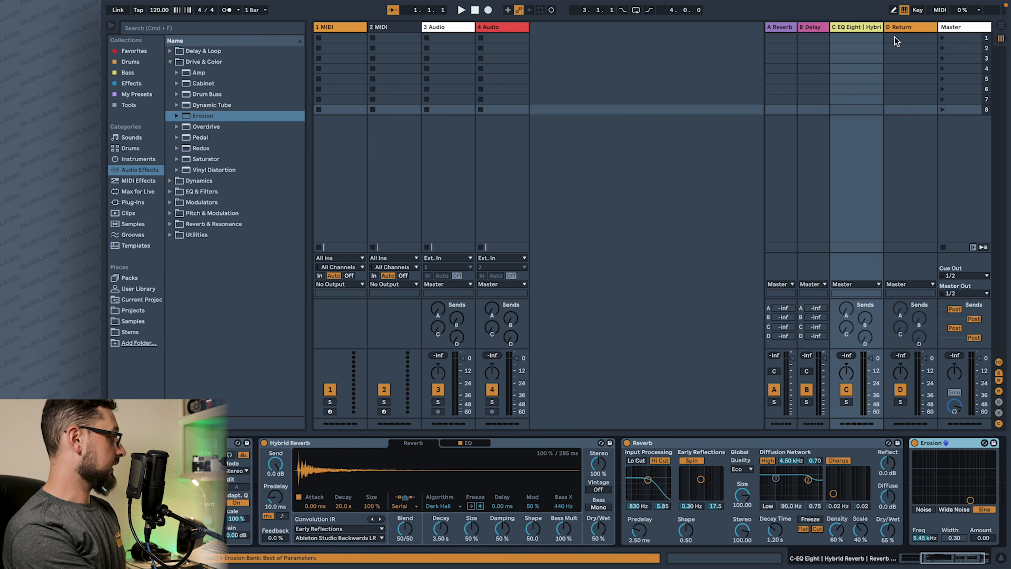
- Rename return track C to "destroyer" and turn up the 3 Audio track's send to it
click(866, 27)
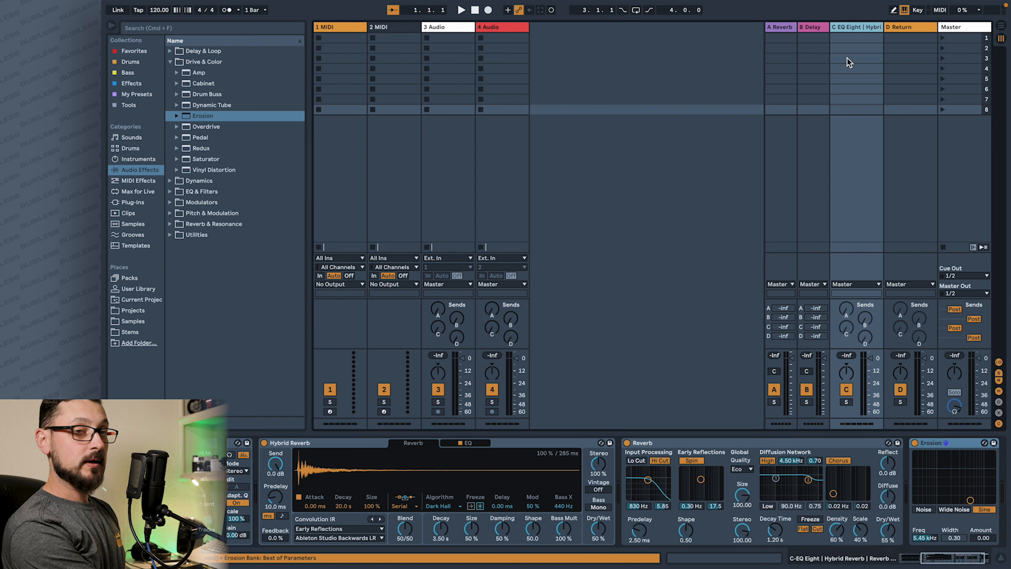
key(super+r)
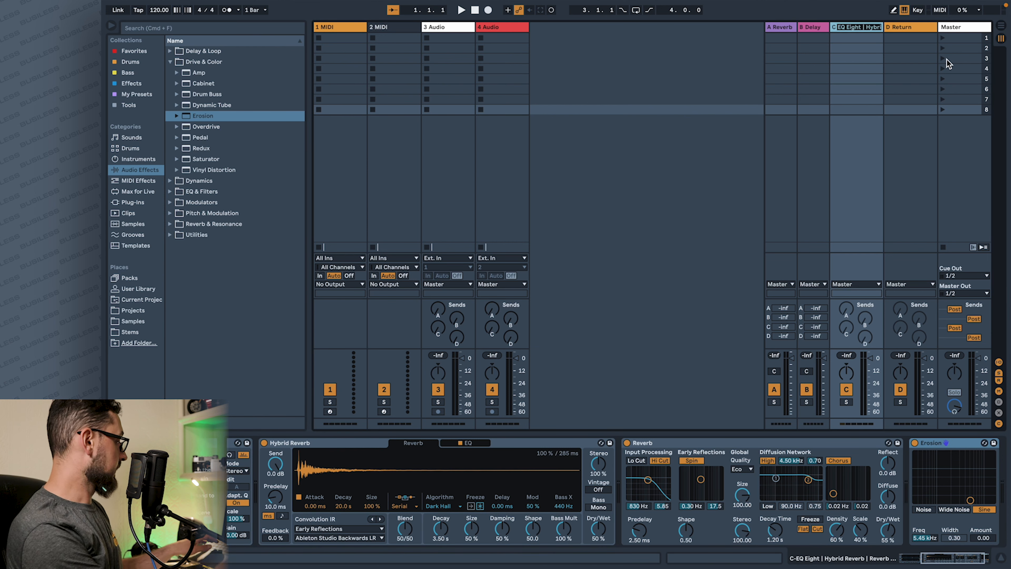
text(destroyer)
key(Return)
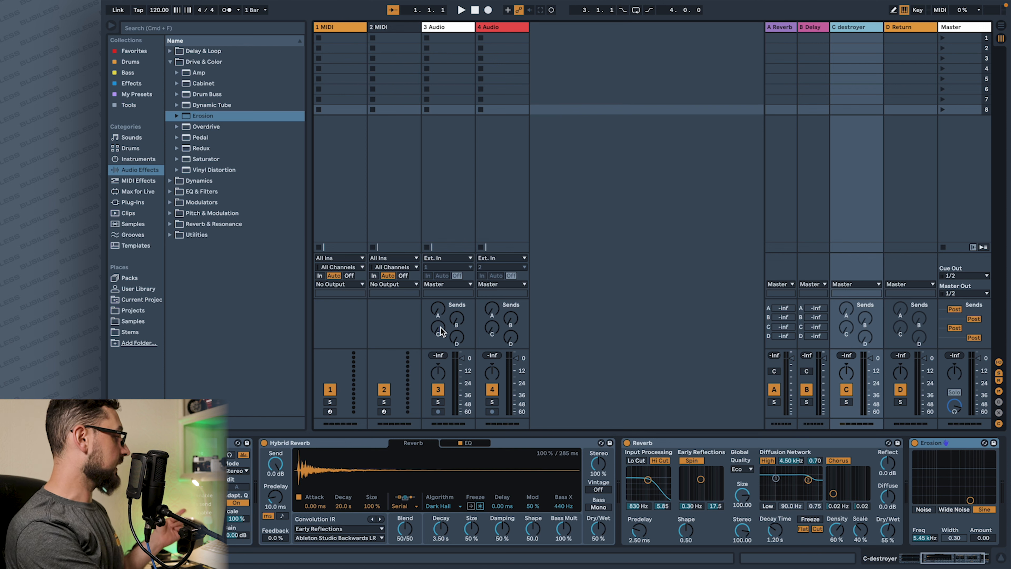
drag(440, 329, 440, 307)
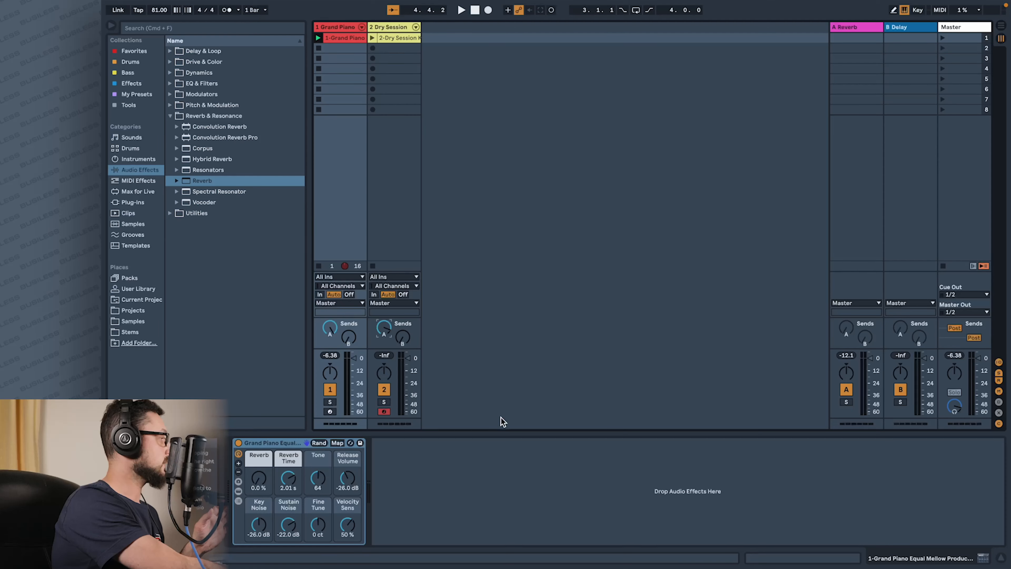
- Insert an EQ Eight before the Reverb on the A Reverb return and move its band 1 low cut to about 77.4 Hz
click(872, 27)
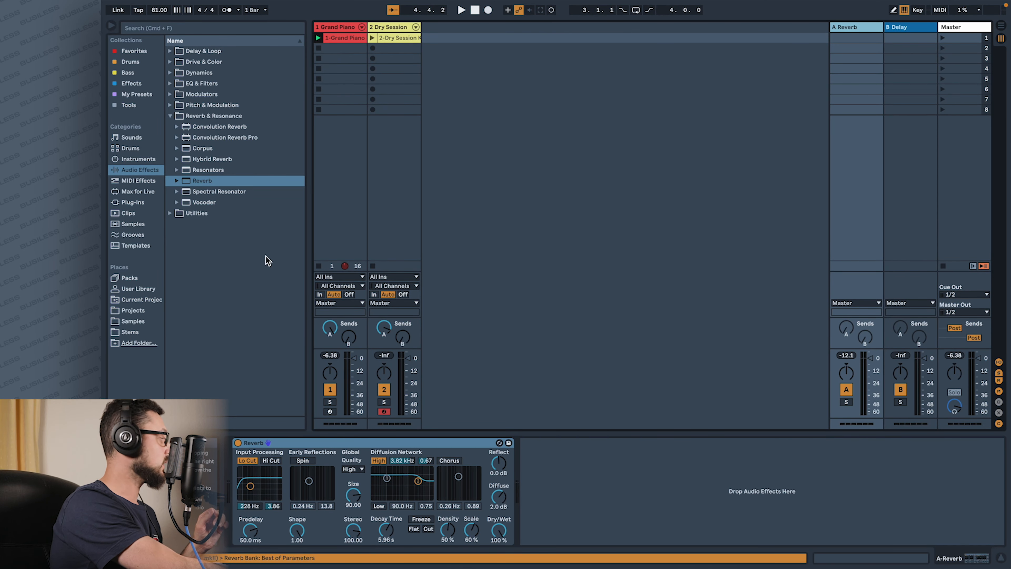
click(170, 83)
drag(201, 117, 321, 499)
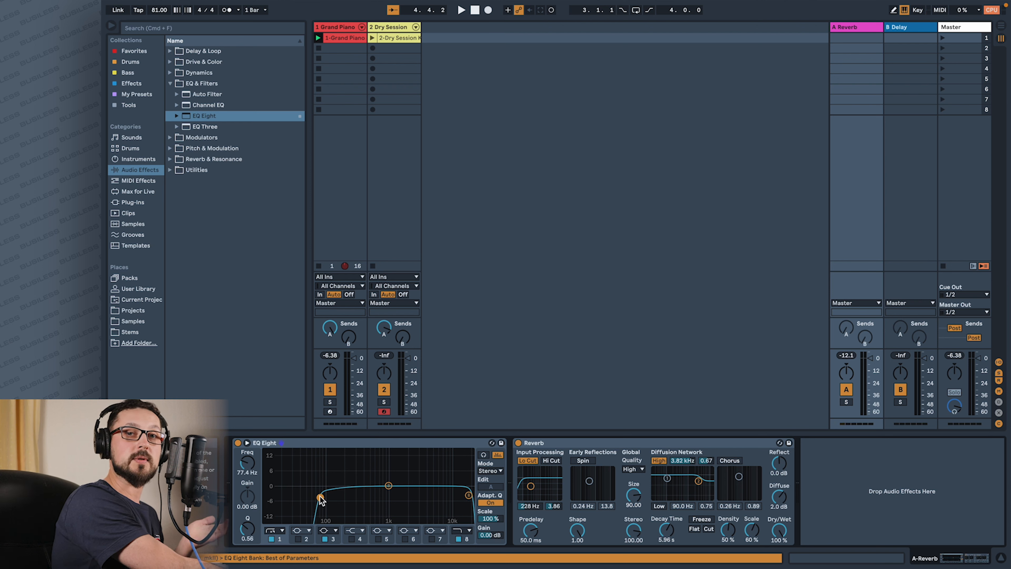